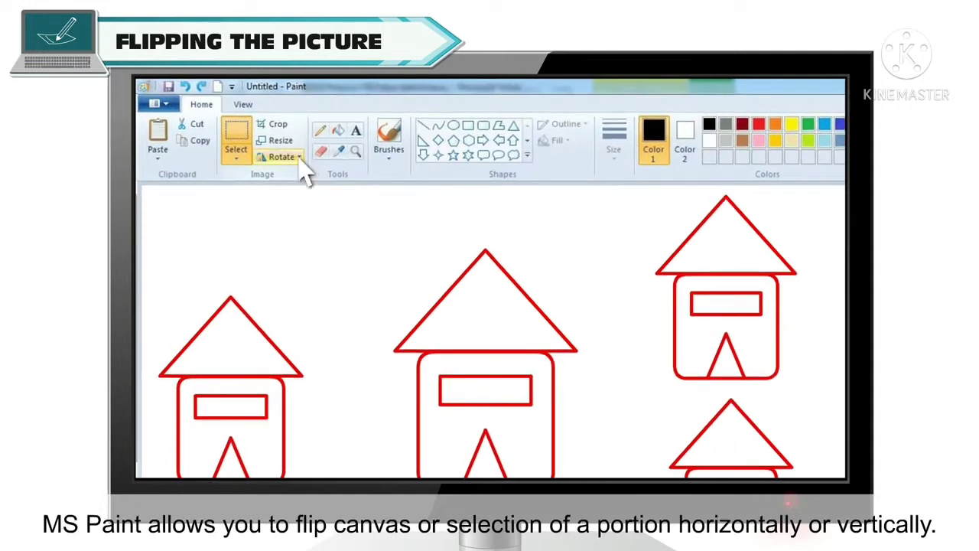
Select all four red houses and flip the selection horizontally
click(300, 159)
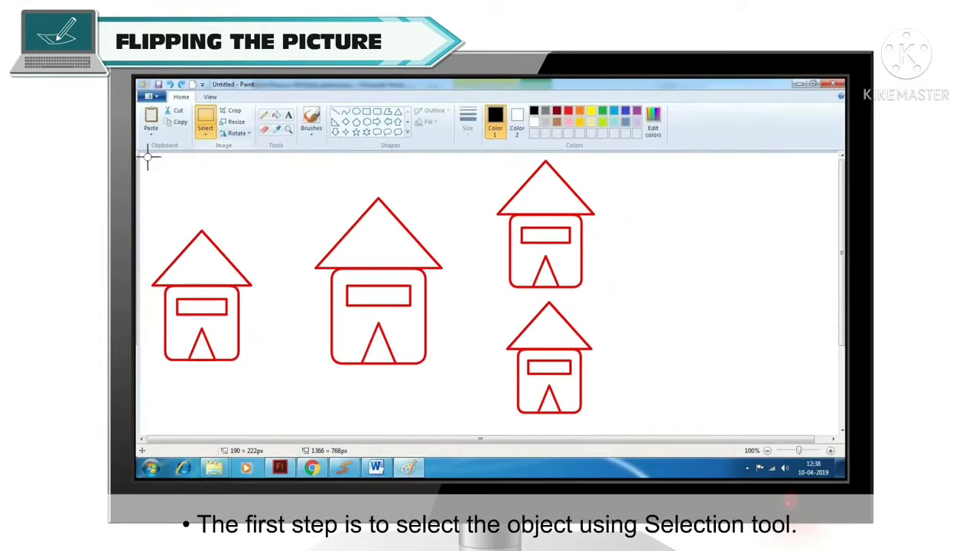
drag(148, 158, 610, 420)
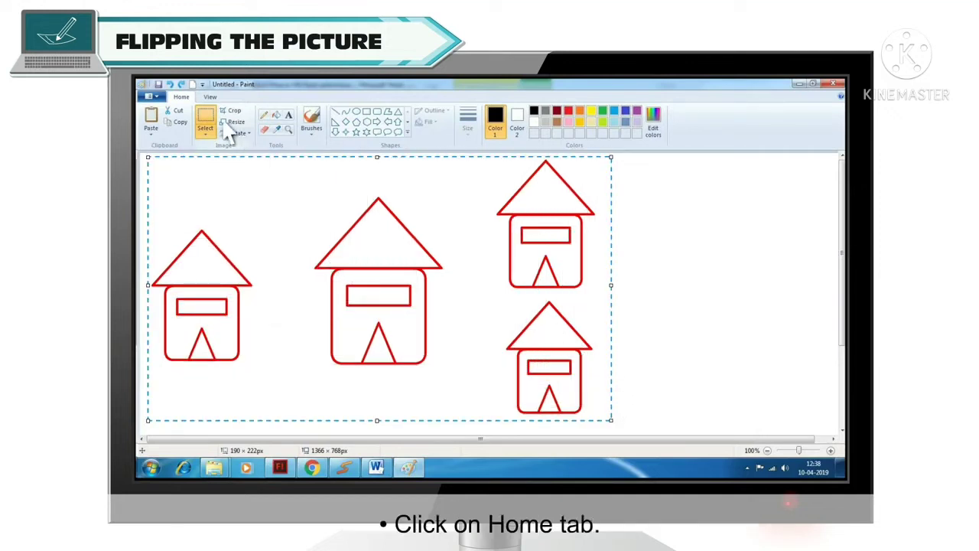
click(182, 98)
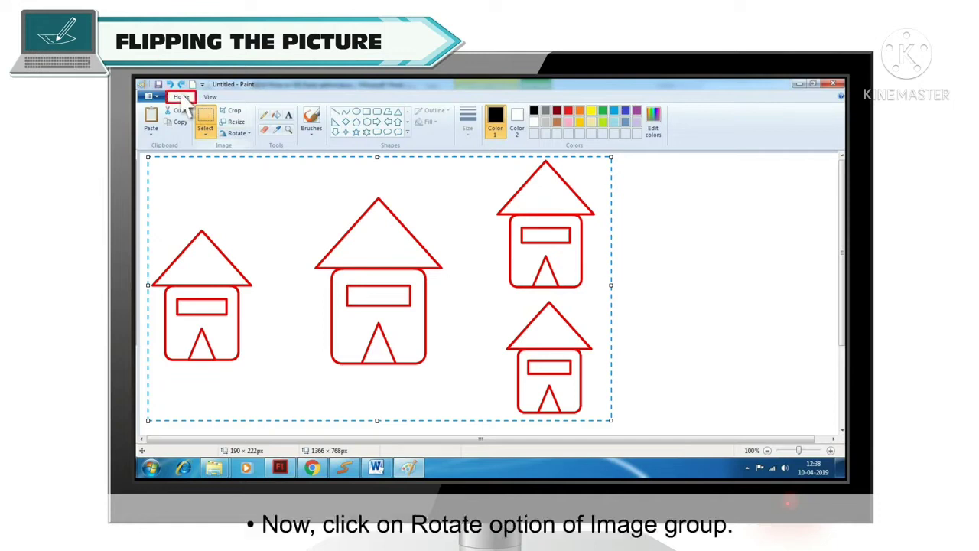
click(244, 134)
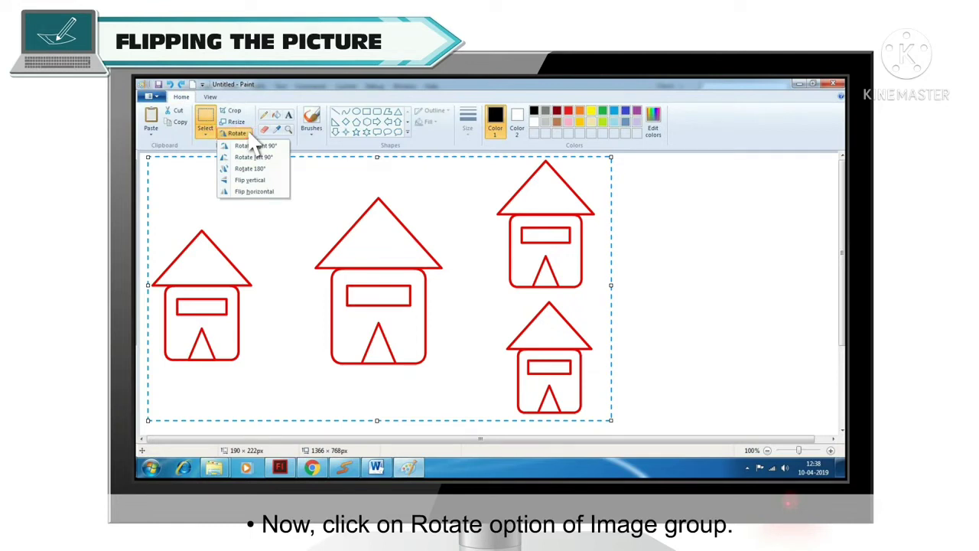
click(257, 191)
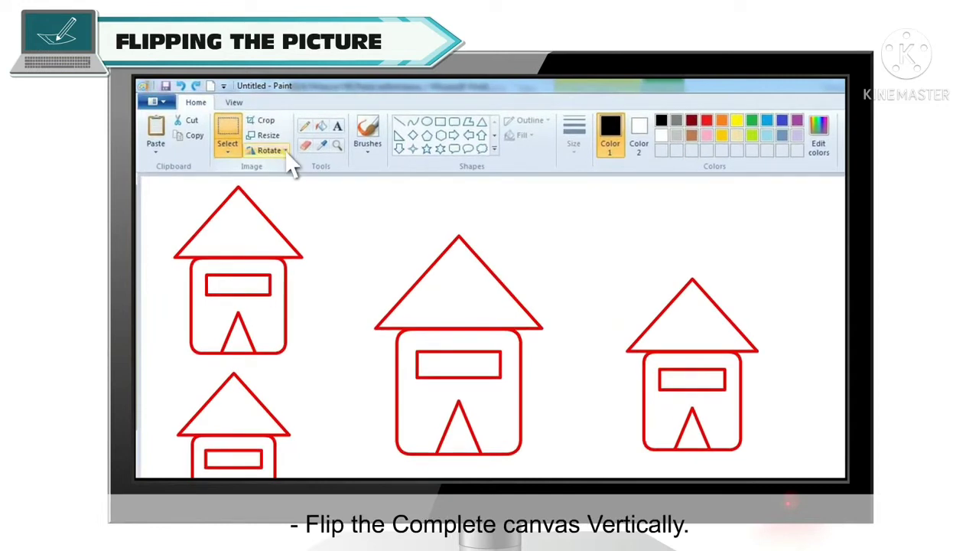
Flip the entire picture vertically, then flip it horizontally
click(286, 152)
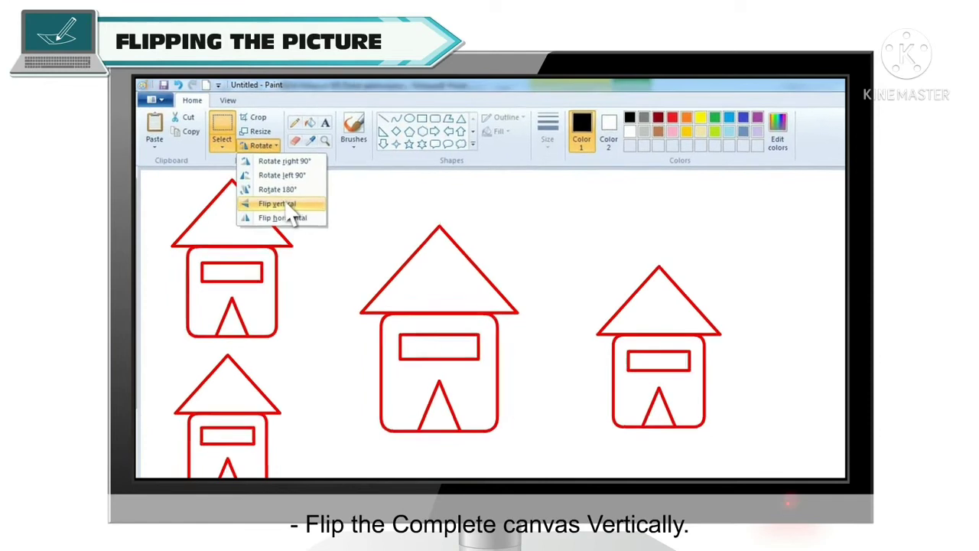
click(297, 212)
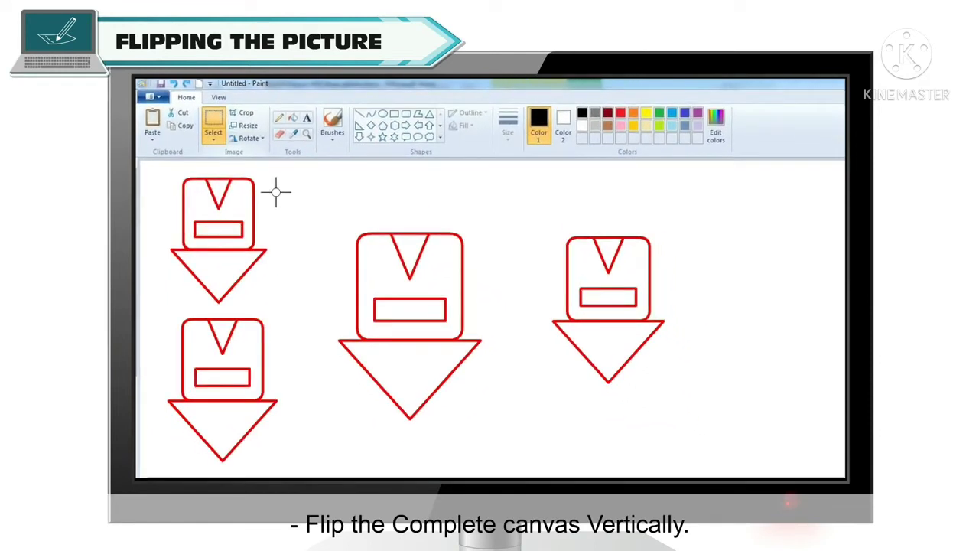
click(253, 138)
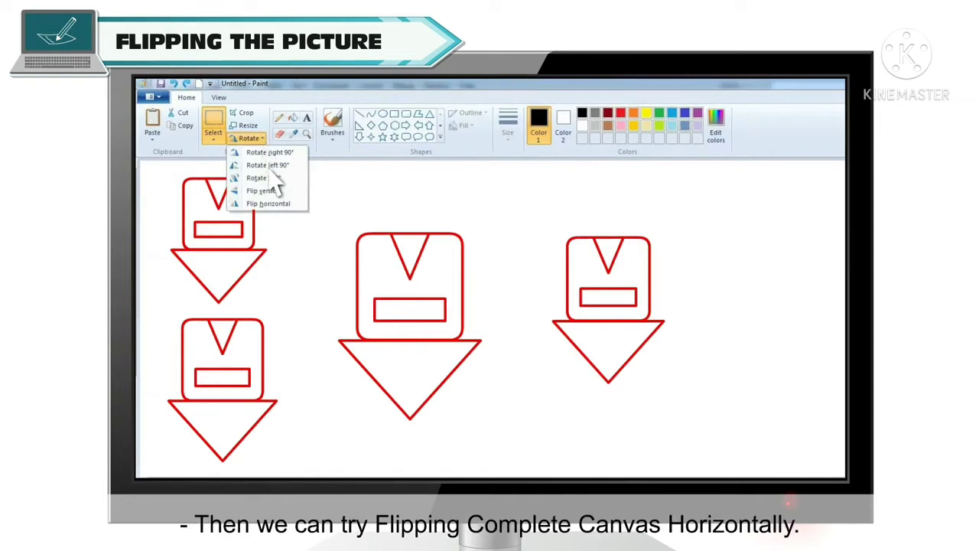
click(279, 207)
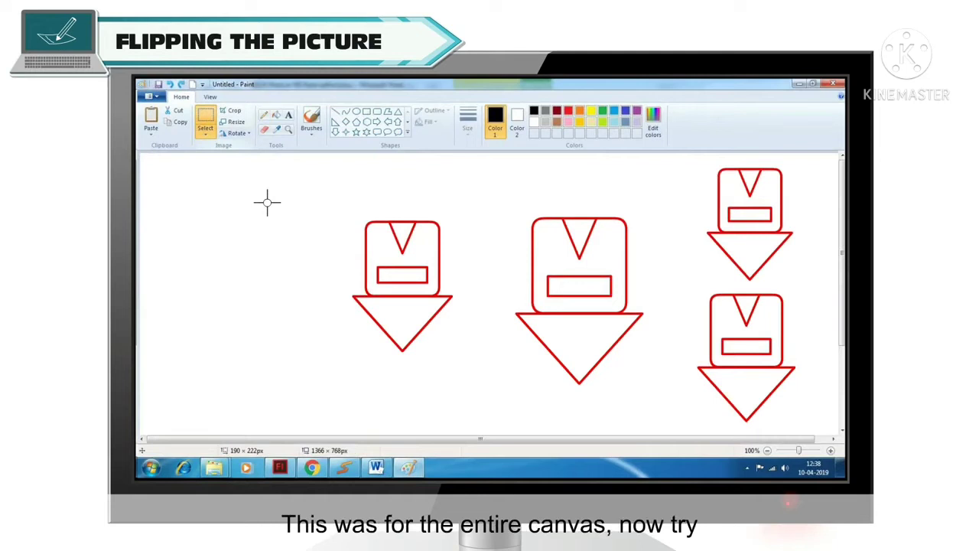
Select the leftmost upside-down house and flip it vertically
drag(338, 213, 463, 357)
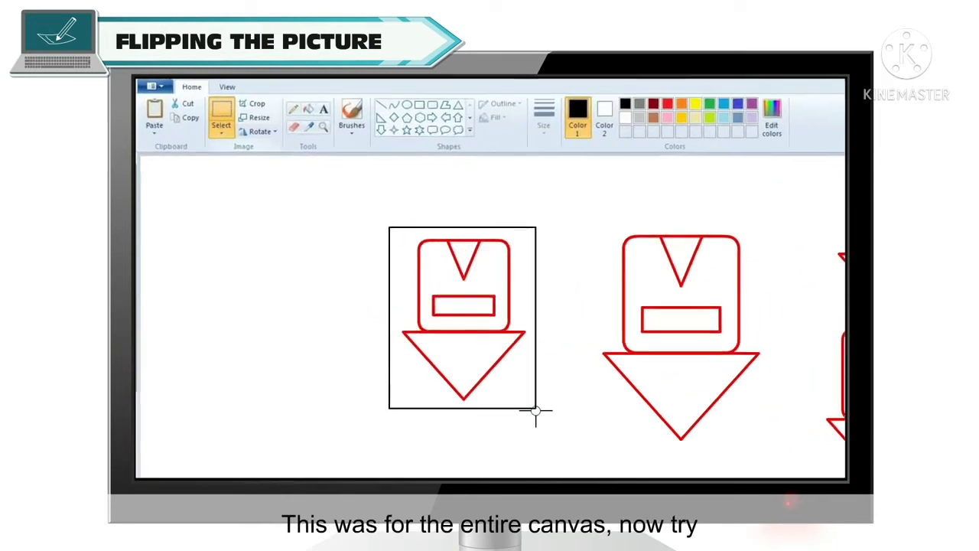
click(271, 131)
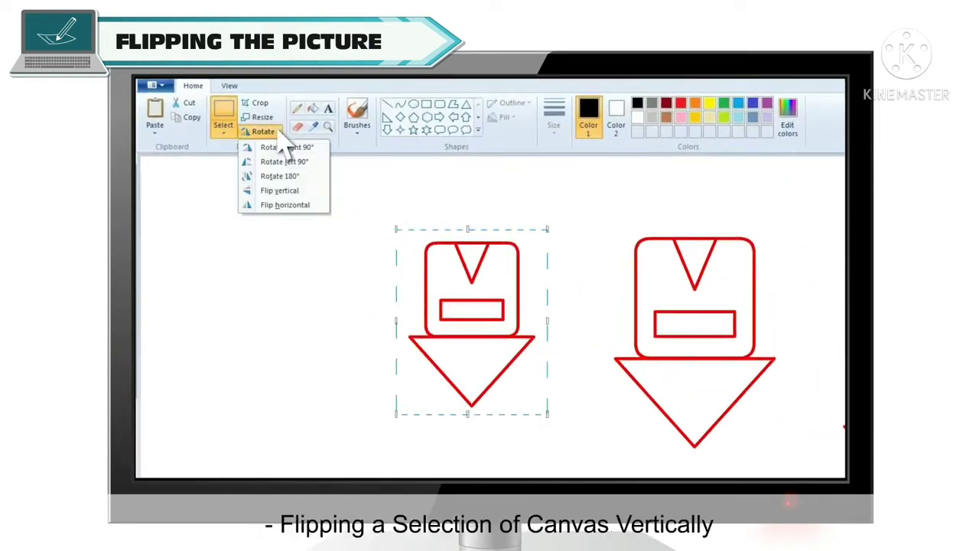
click(283, 191)
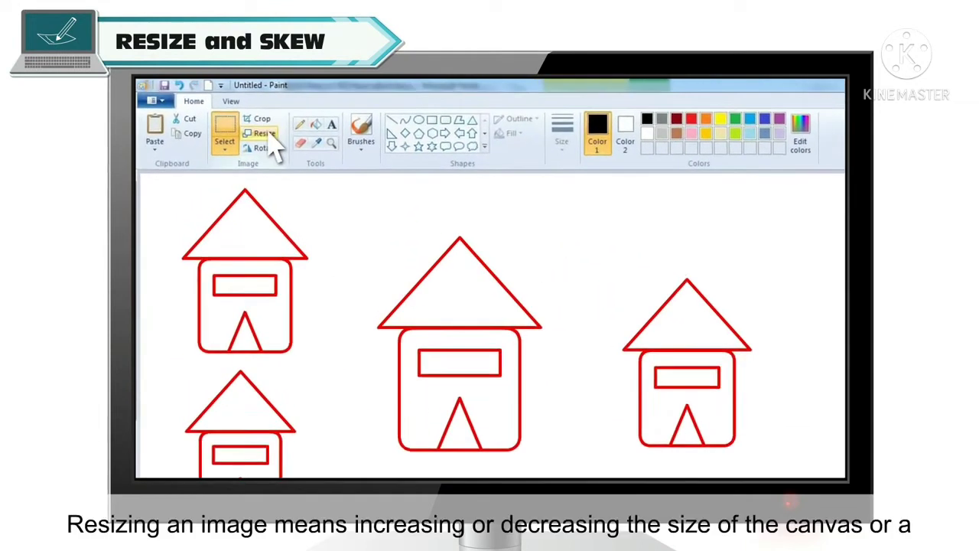
Enlarge the whole drawing to 110%, then set up an 80 percent resize
click(269, 137)
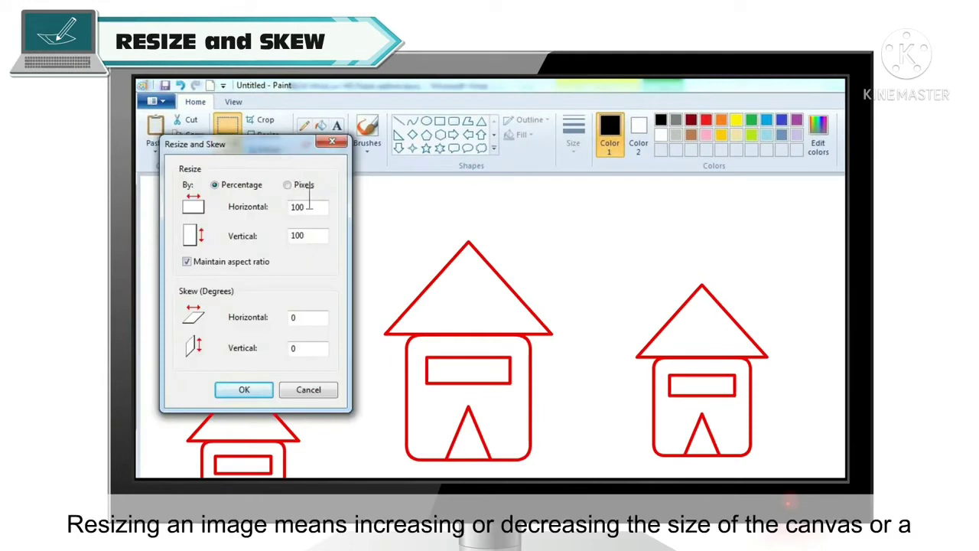
key(BackSpace)
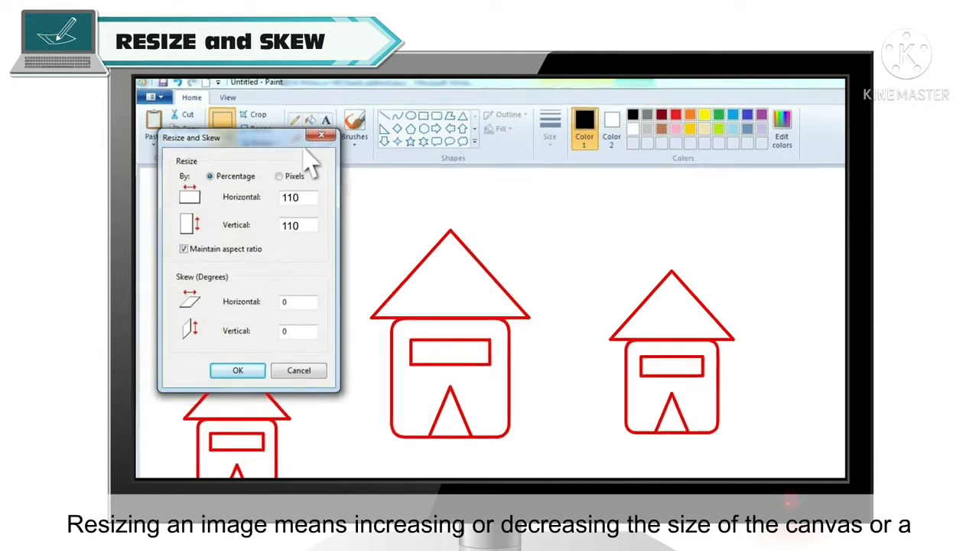
click(227, 337)
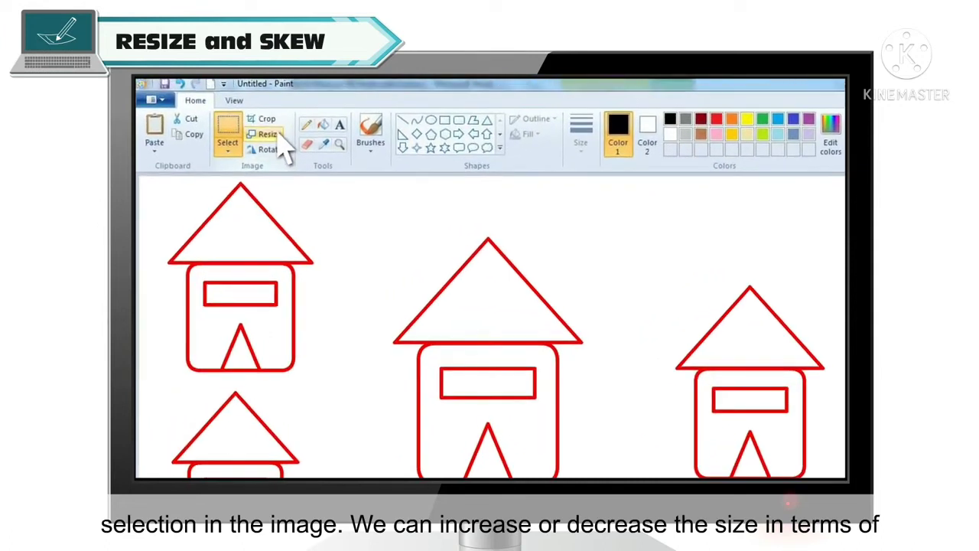
click(275, 135)
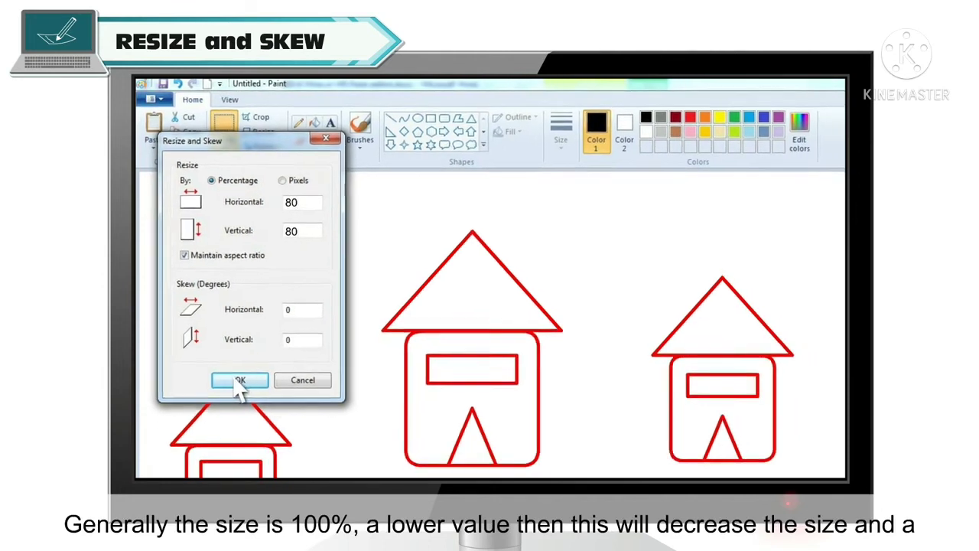
Apply the 80% shrink, then enlarge the drawing back up by 110%
click(244, 394)
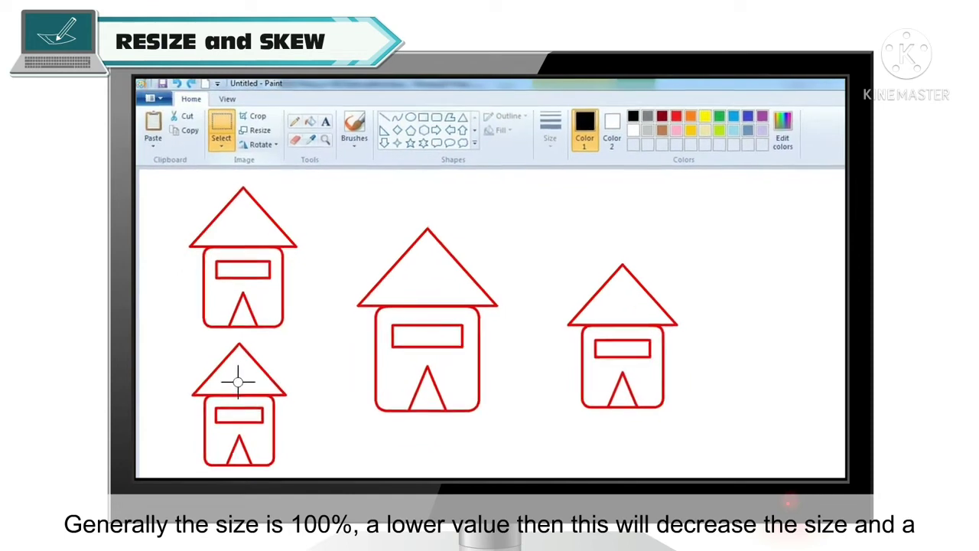
click(258, 130)
key(BackSpace)
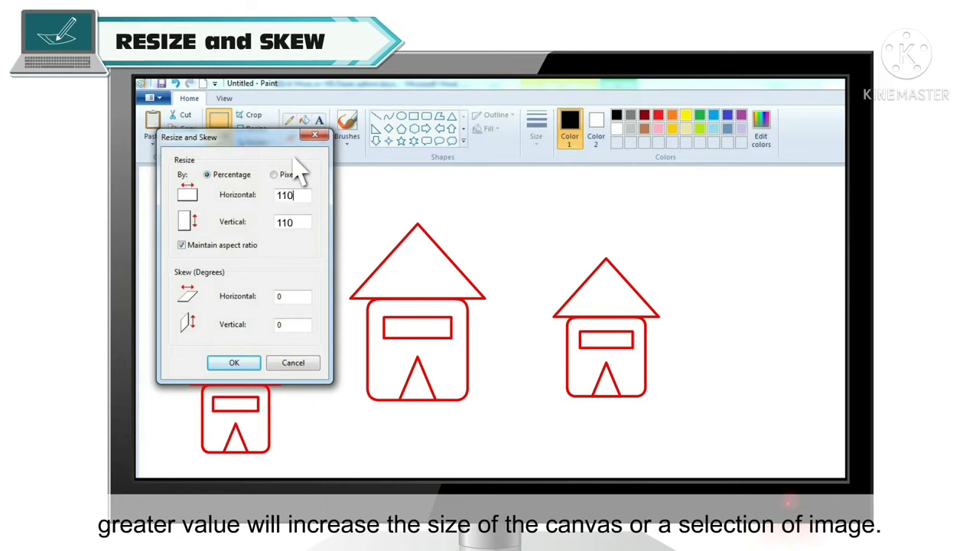
click(237, 366)
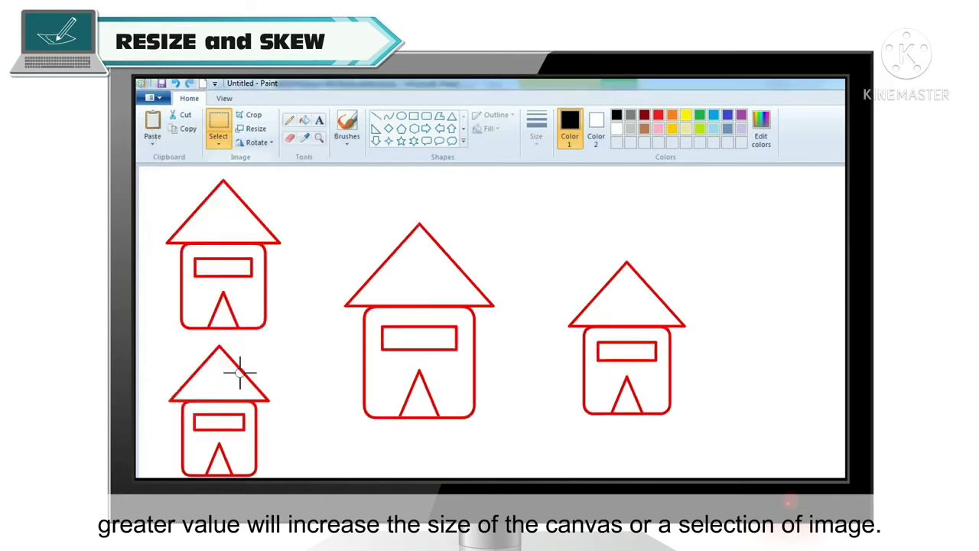
key(ctrl+w)
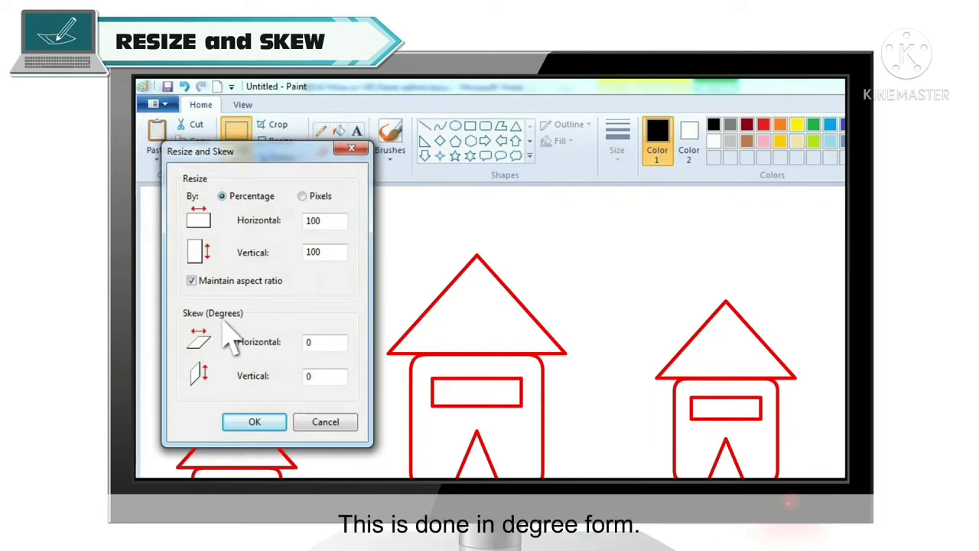
Cancel the Resize and Skew dialog, keeping the houses at 110% size
click(325, 421)
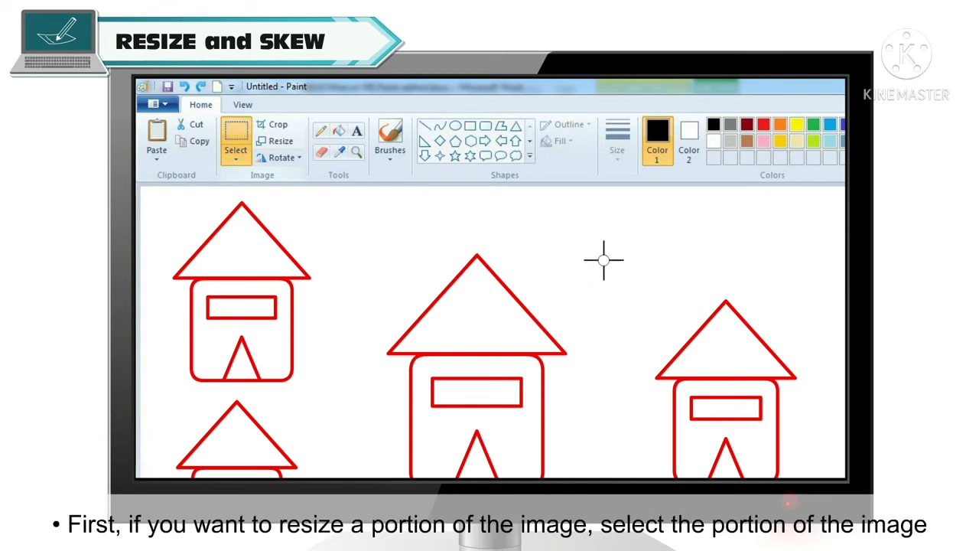
Resize the right-hand house to 110% with 25-degree horizontal and vertical skew
drag(645, 284, 689, 343)
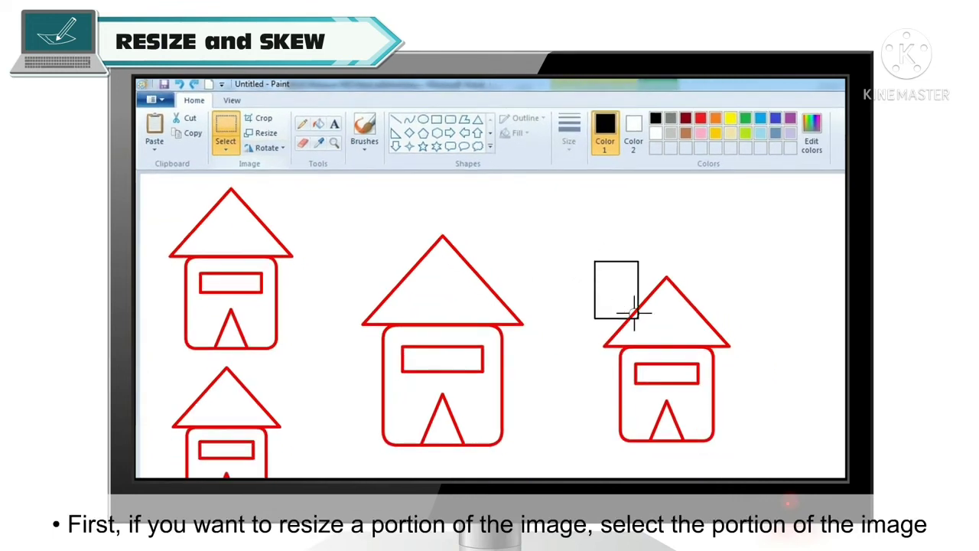
drag(635, 312, 740, 452)
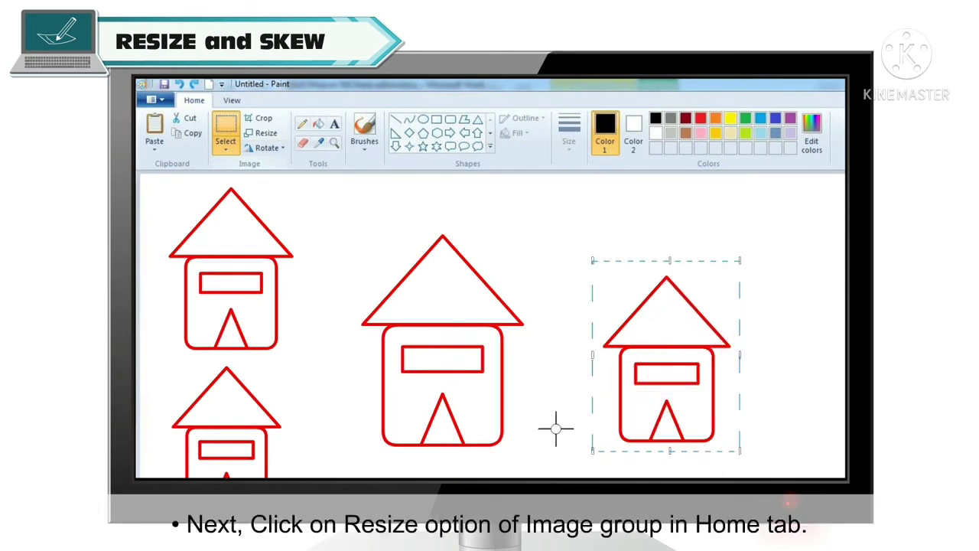
click(268, 134)
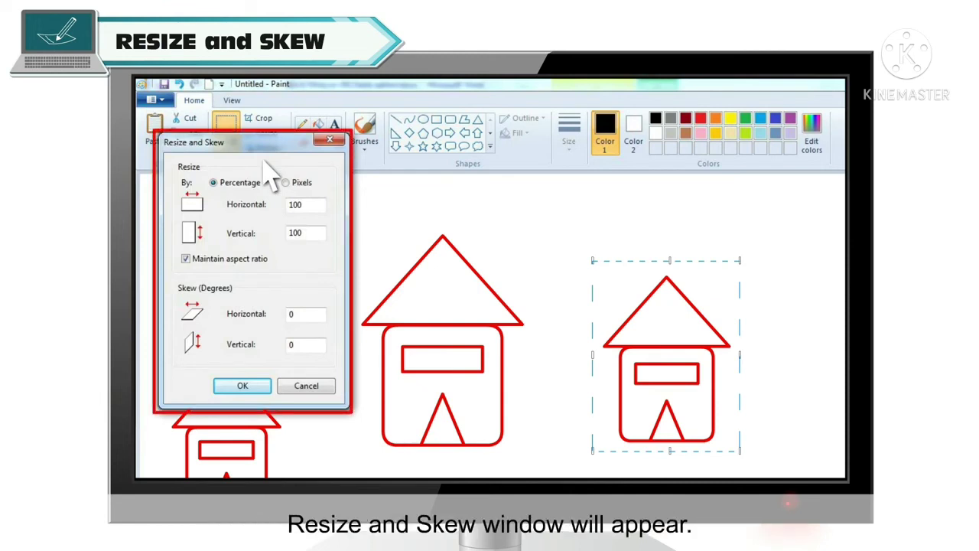
click(306, 204)
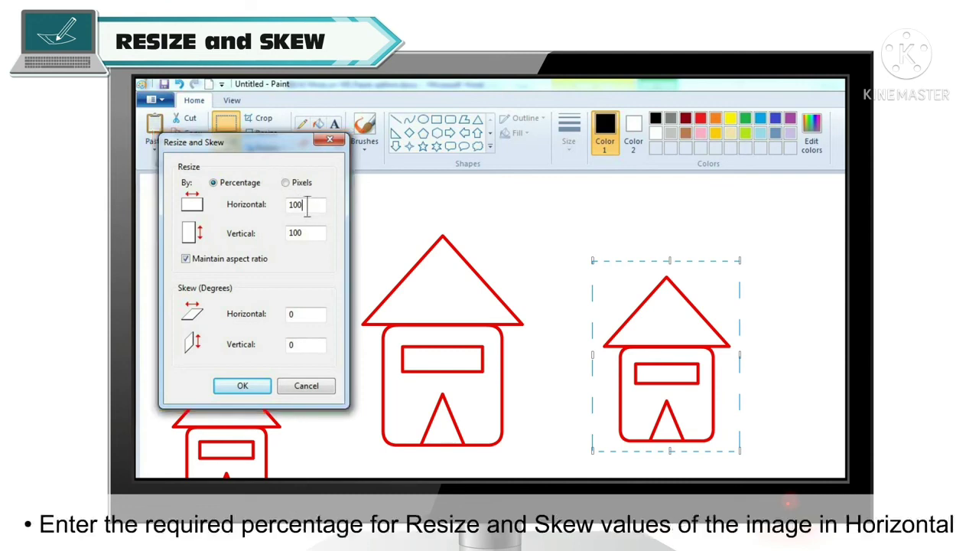
key(BackSpace)
key(BackSpace)
key(BackSpace)
text(110)
key(BackSpace)
click(295, 344)
key(BackSpace)
text(25)
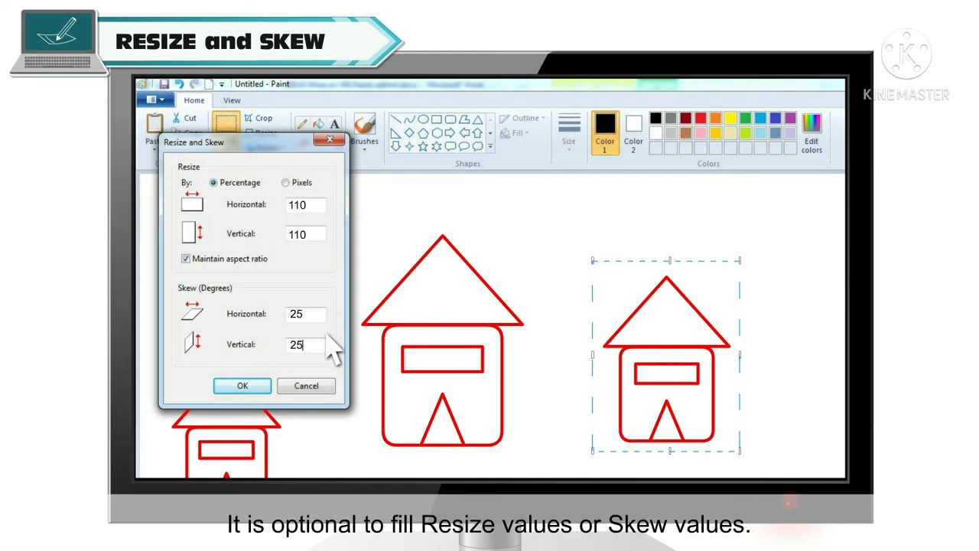
click(243, 388)
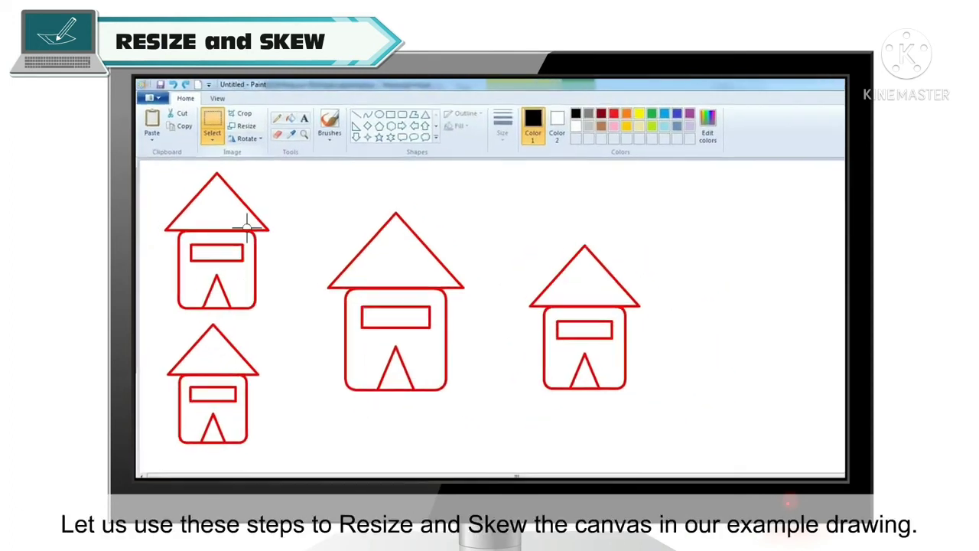
Set the whole drawing to 50% horizontal resize with a 25-degree horizontal skew
click(243, 125)
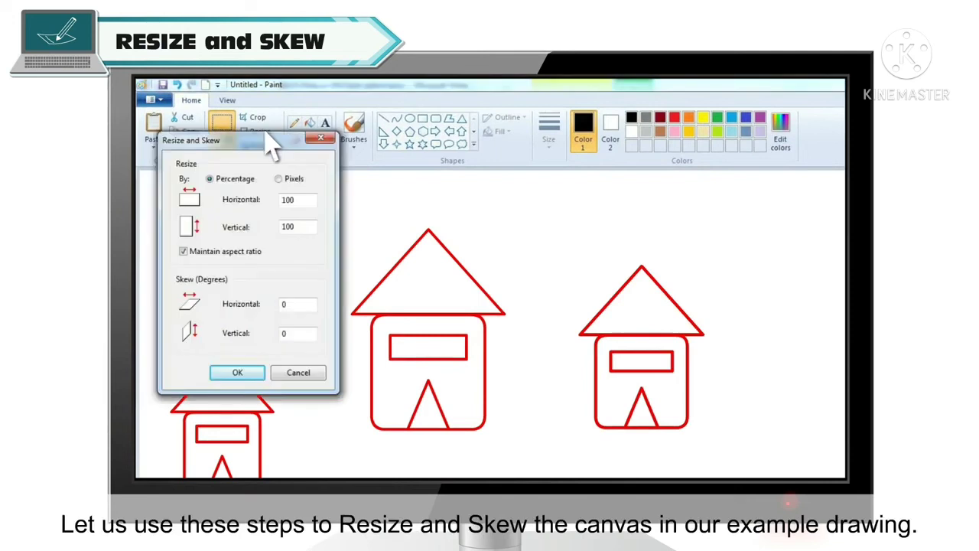
click(302, 201)
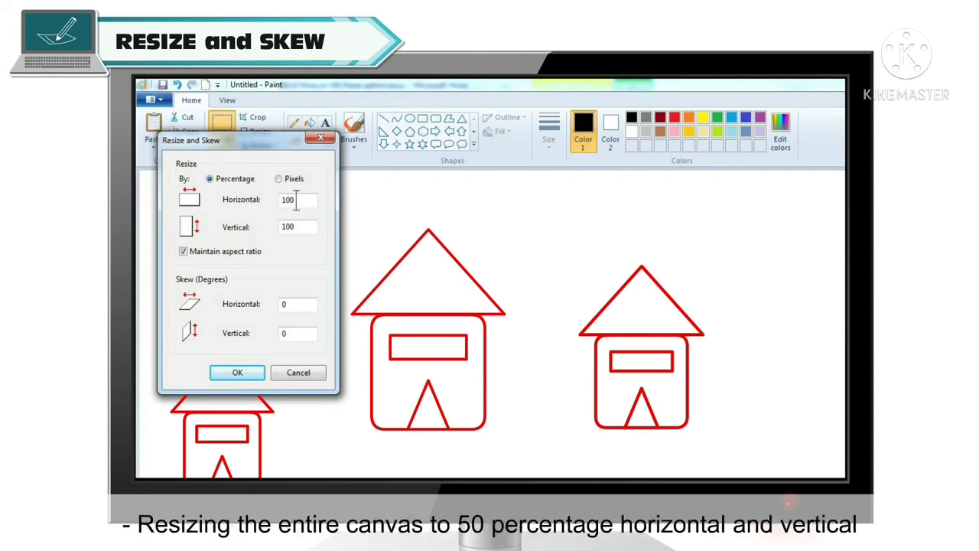
key(BackSpace)
key(BackSpace)
key(BackSpace)
text(50)
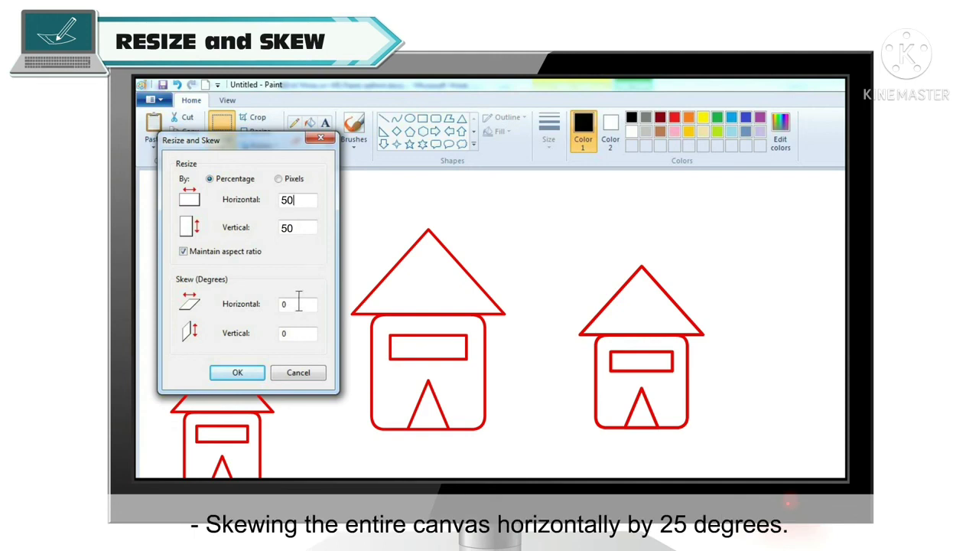
key(BackSpace)
text(25)
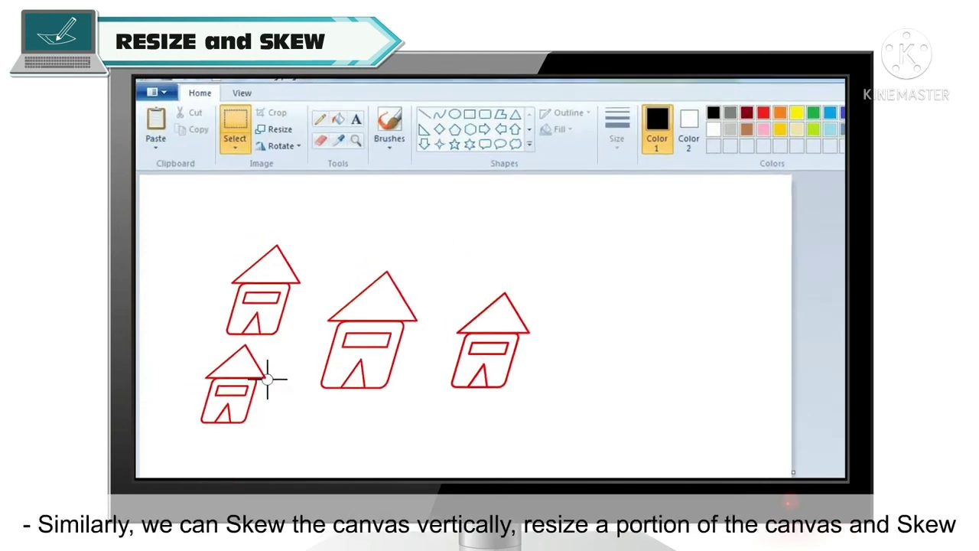
Enter a 120% horizontal resize and a 25-degree vertical skew for the drawing
click(284, 129)
click(345, 218)
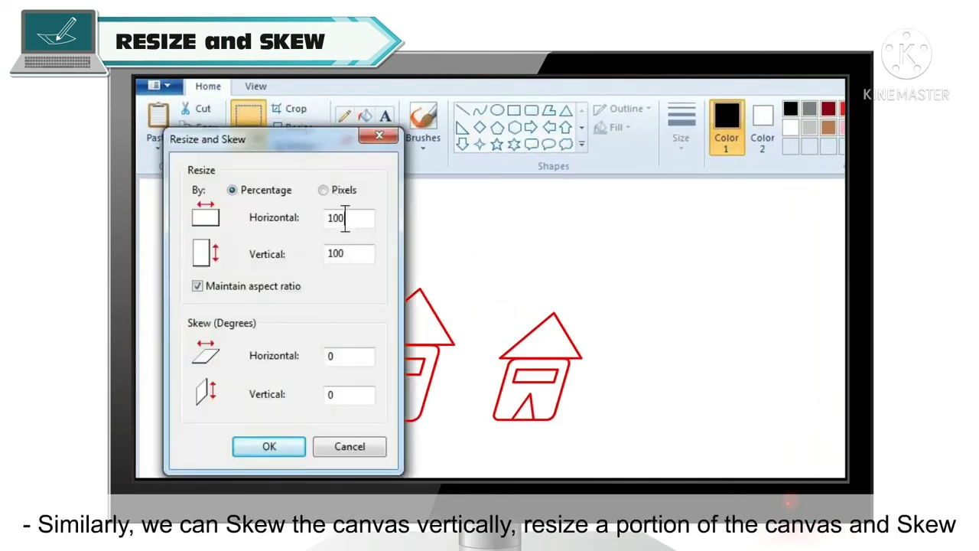
key(BackSpace)
key(BackSpace)
key(BackSpace)
text(120)
click(370, 396)
key(BackSpace)
text(25)
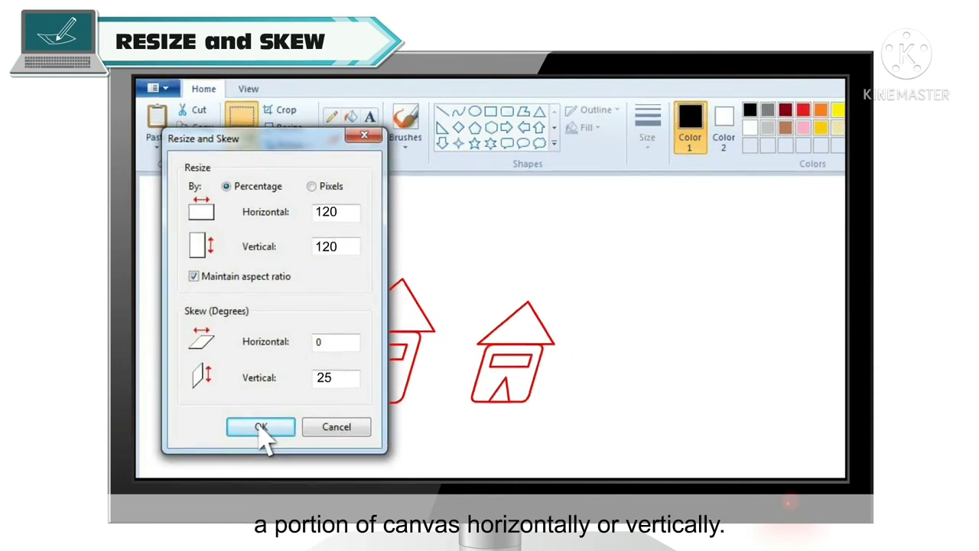